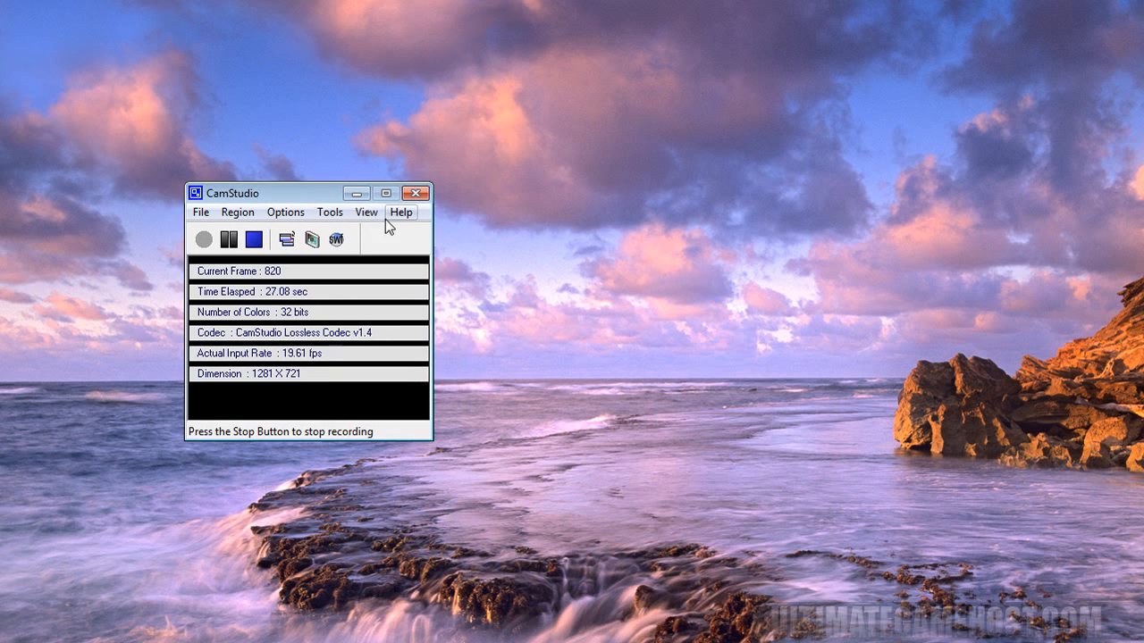
- Check the recorder's version information and reposition its main window on the desktop
left_click(400, 212)
left_click(447, 333)
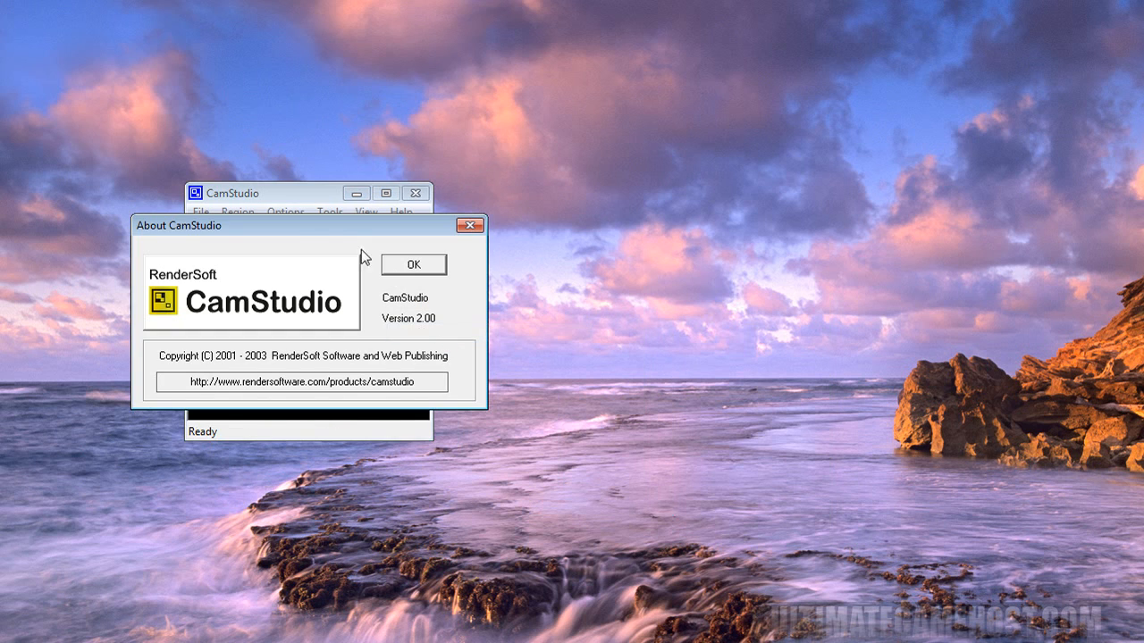
left_click_drag(331, 236, 710, 221)
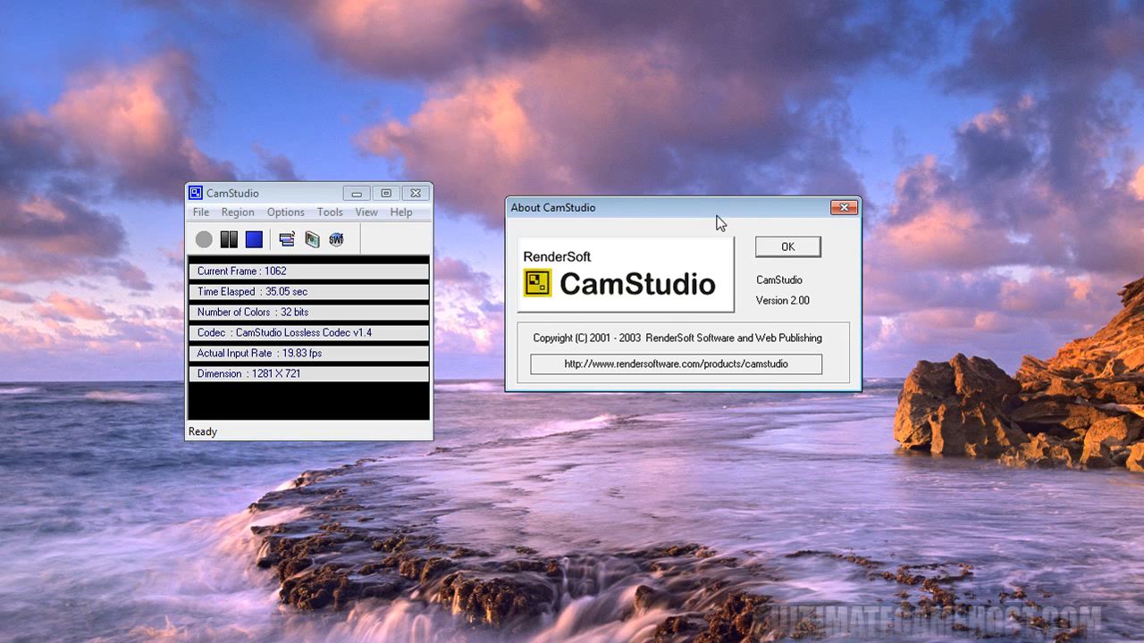
left_click(788, 248)
left_click_drag(301, 196, 354, 190)
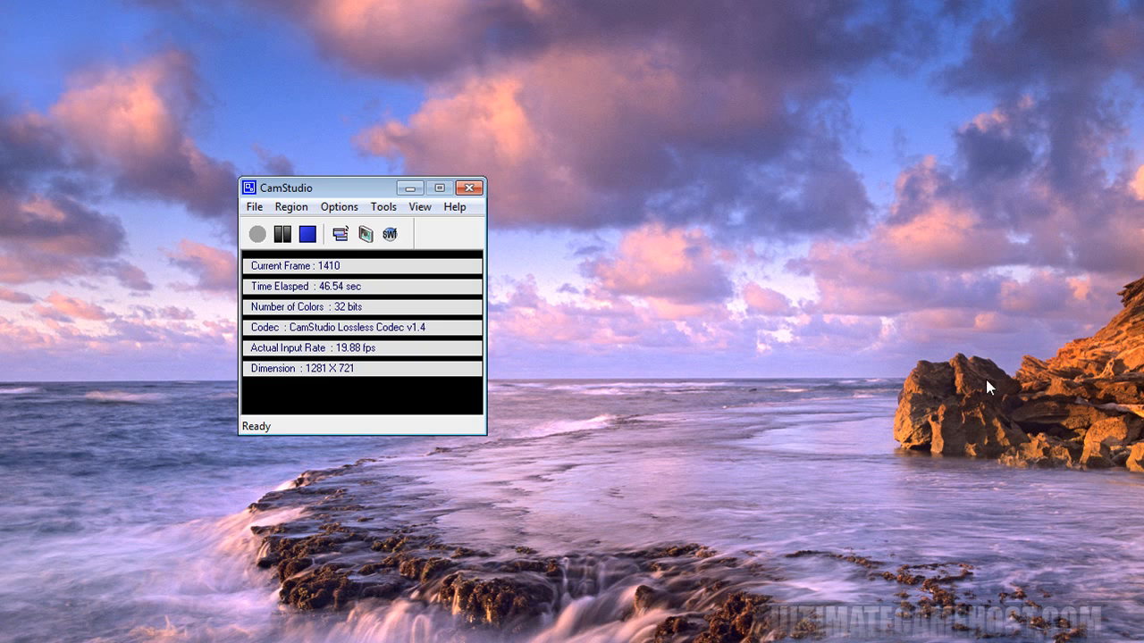
- Review the fixed recording region's position and size settings and keep them
left_click(288, 207)
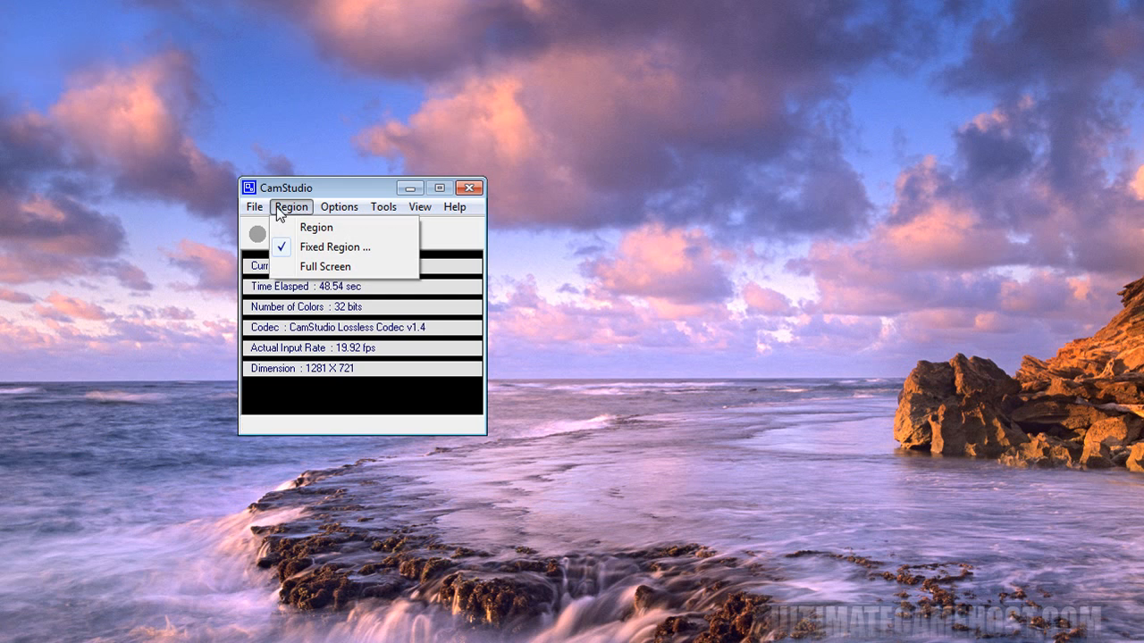
left_click(350, 250)
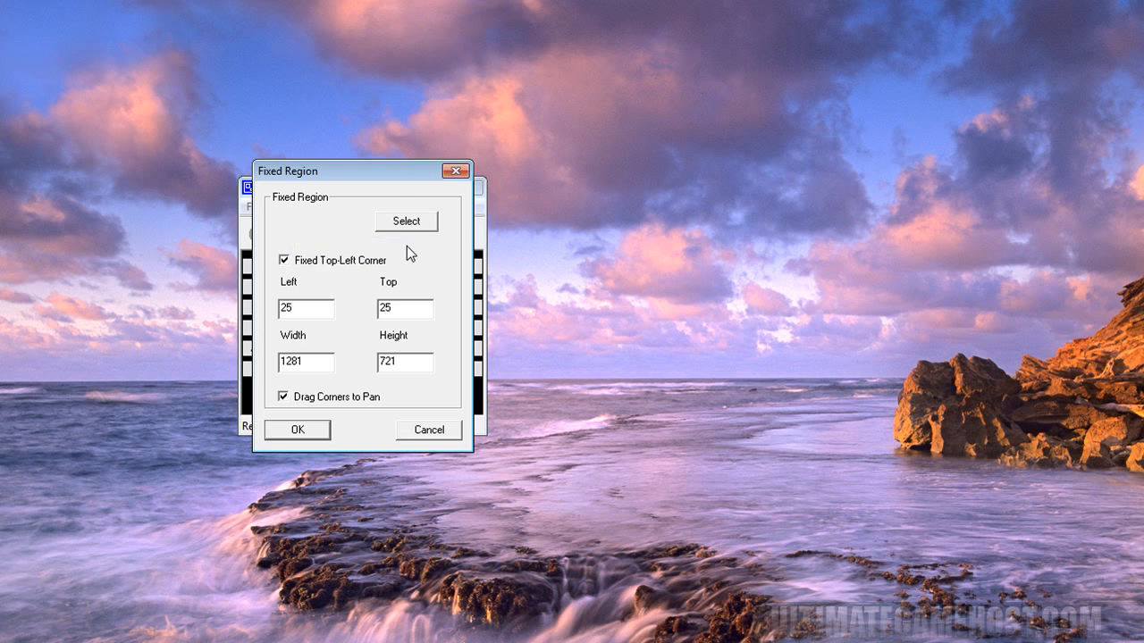
left_click_drag(371, 181, 720, 148)
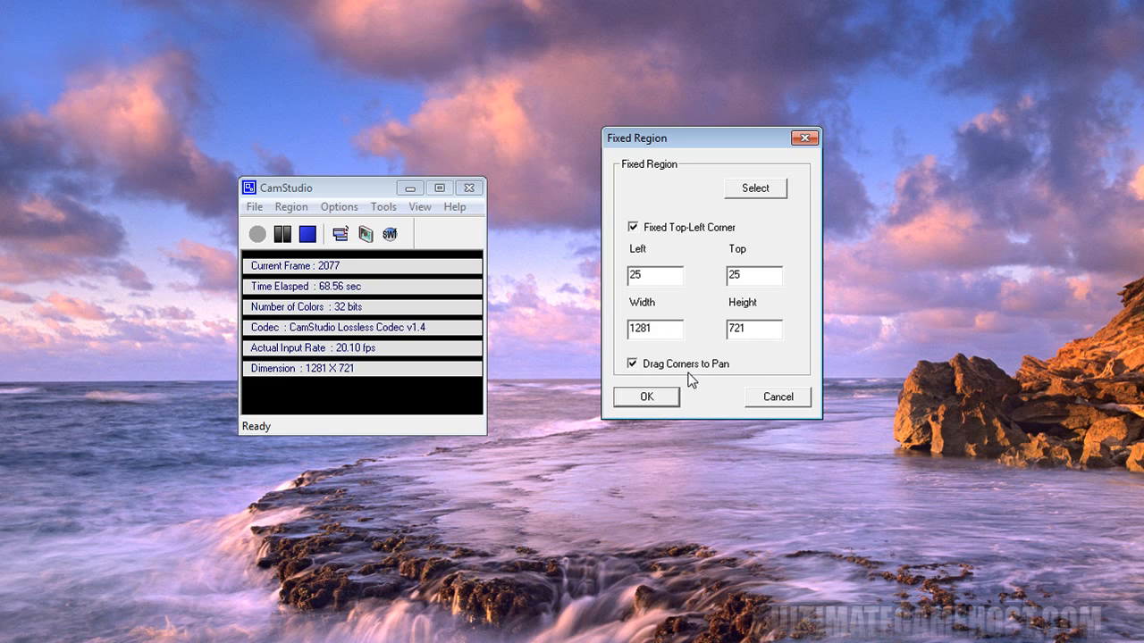
left_click(651, 400)
- Examine the video compressor, frame rate and codec encoding options without changing them
left_click(337, 207)
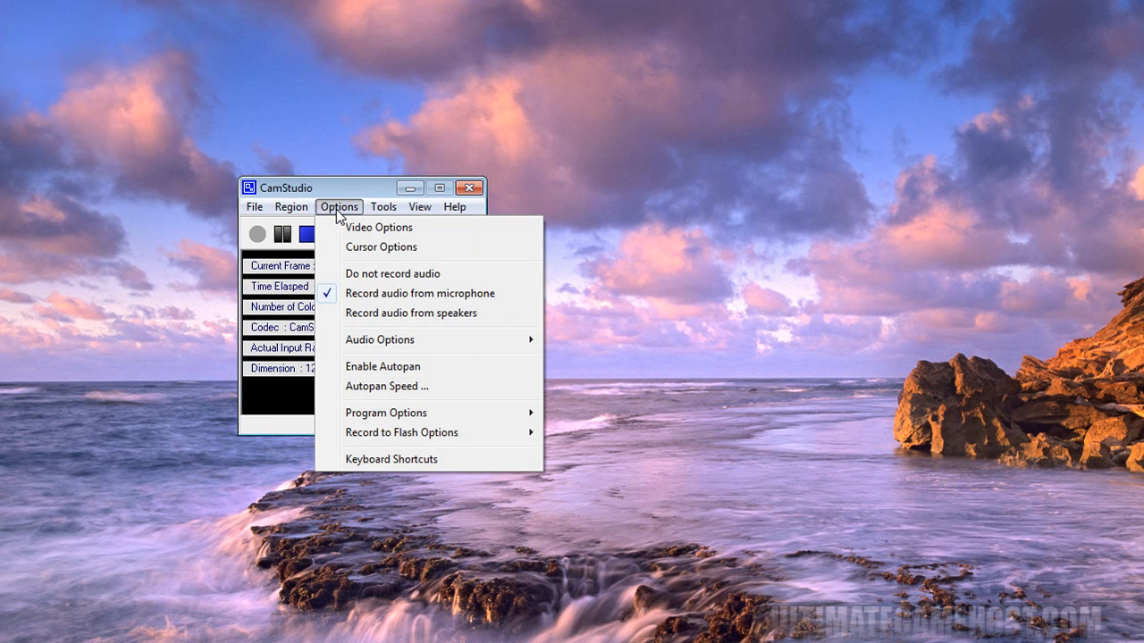
left_click(413, 232)
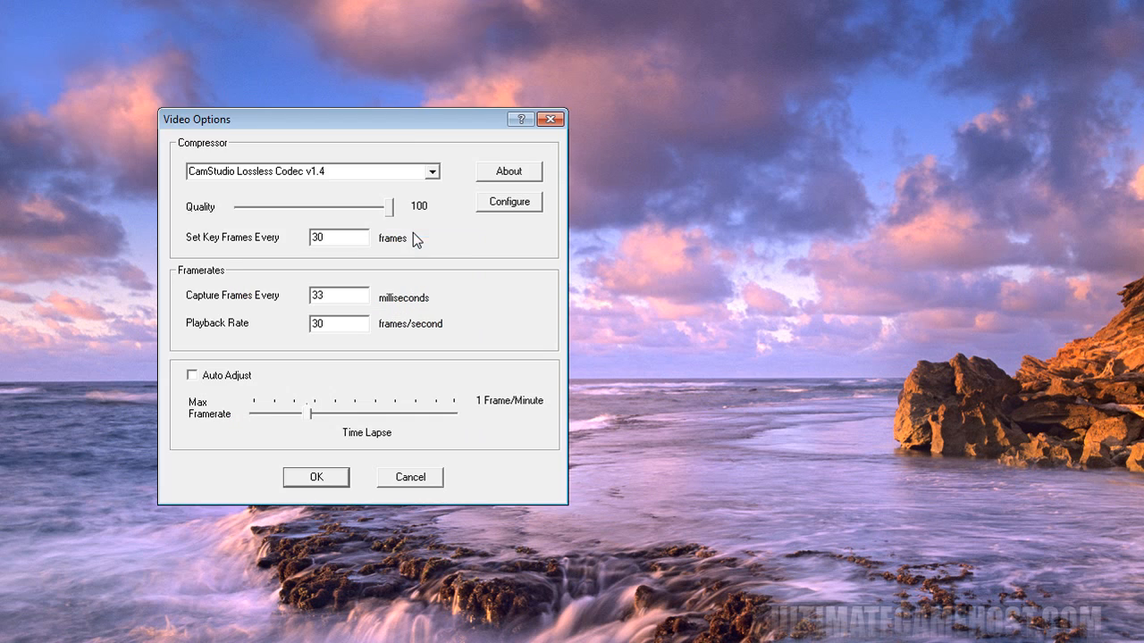
left_click_drag(442, 119, 853, 138)
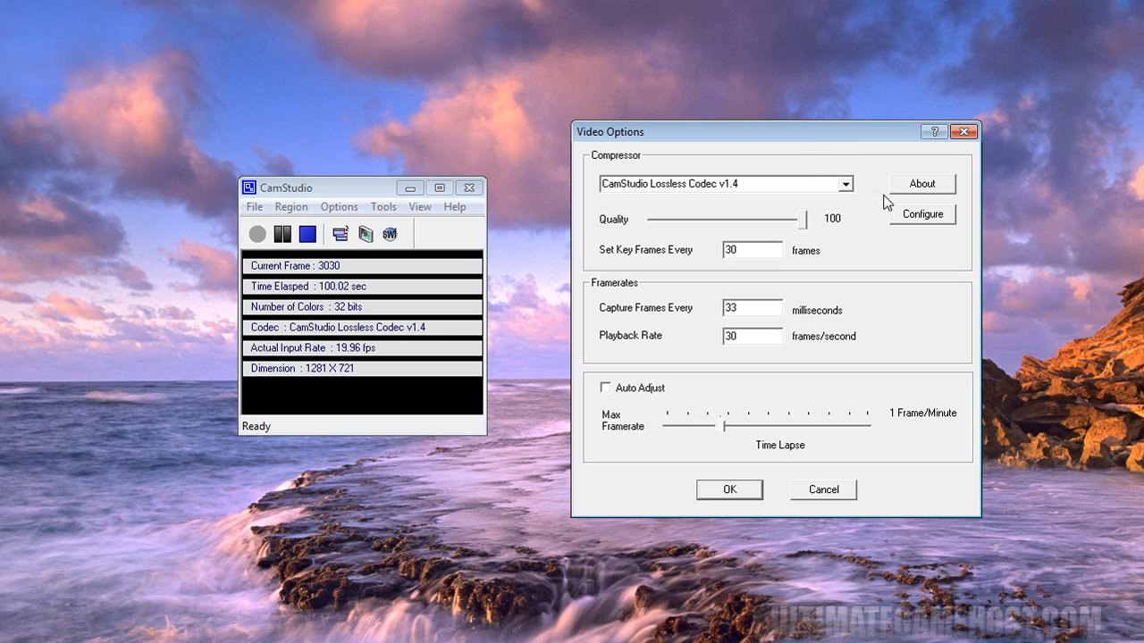
left_click(936, 221)
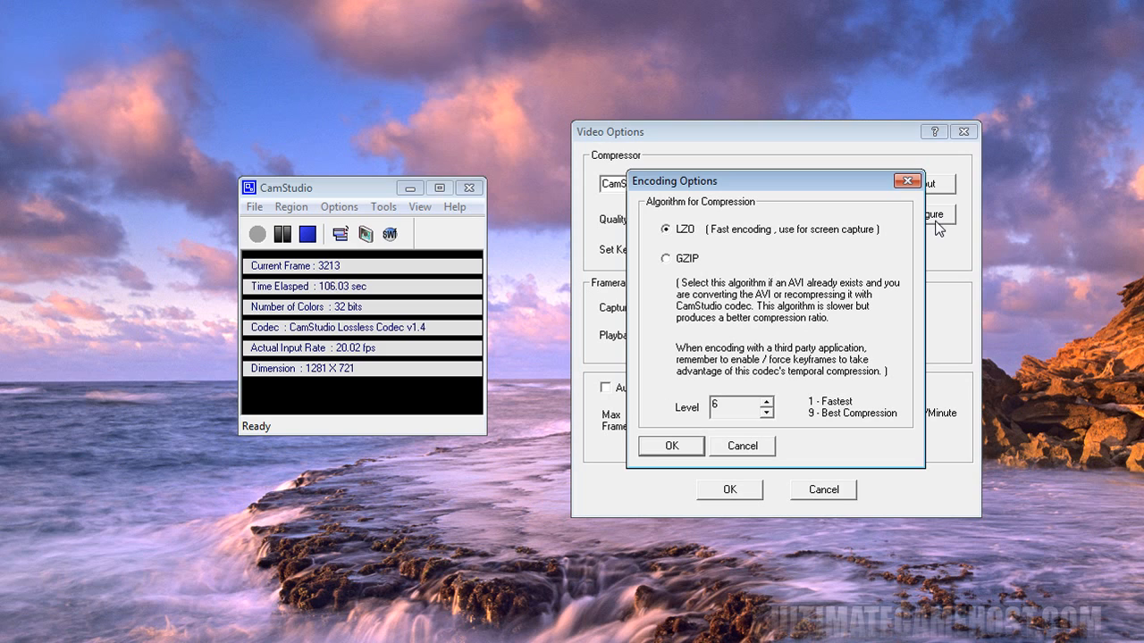
left_click(726, 447)
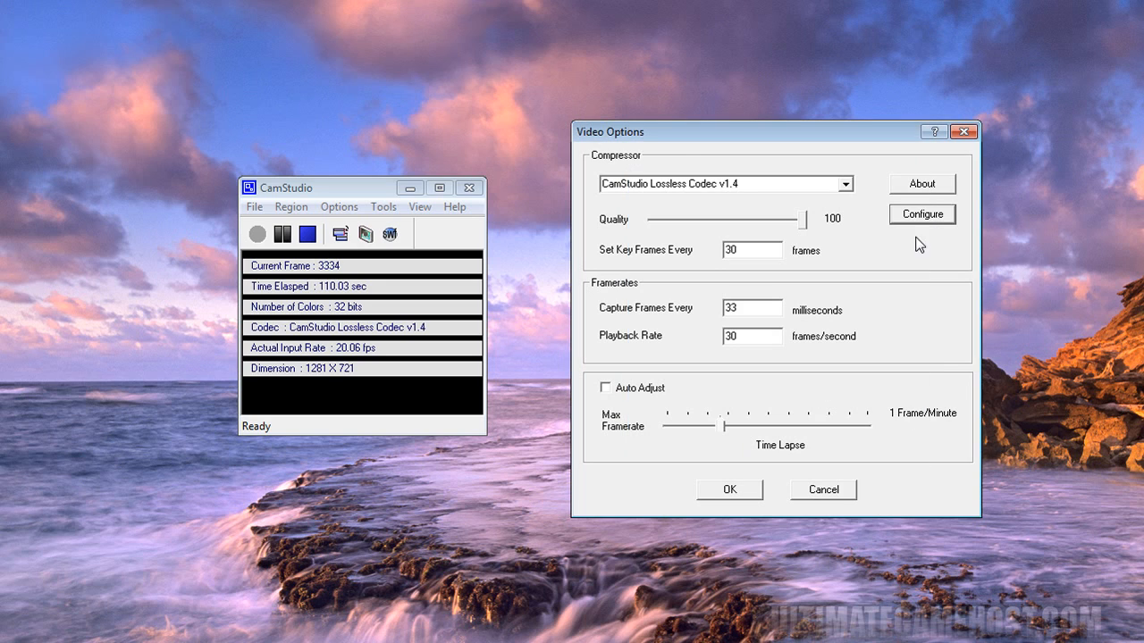
left_click(824, 490)
- Examine the available audio recording sources and the commands for controlling a recording
left_click(340, 206)
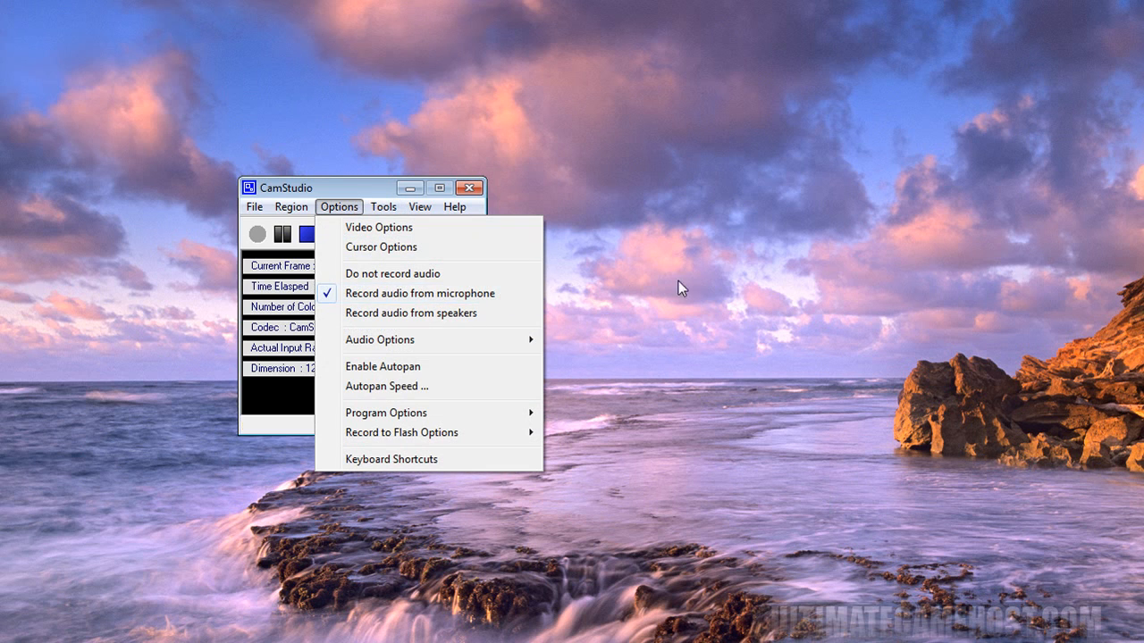
left_click(784, 361)
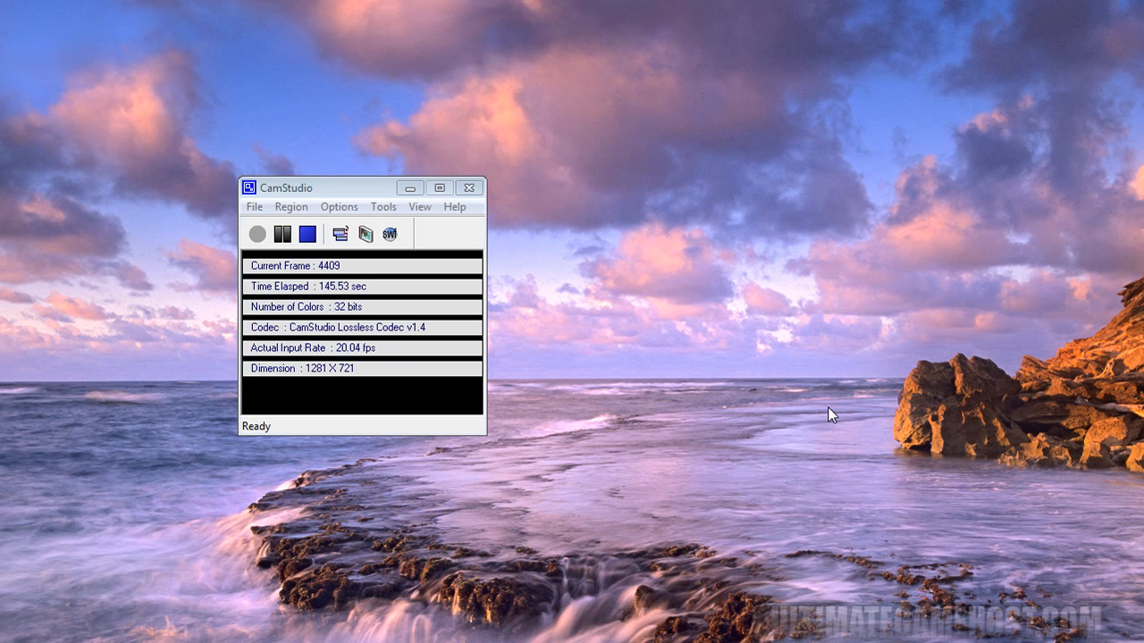
left_click(256, 208)
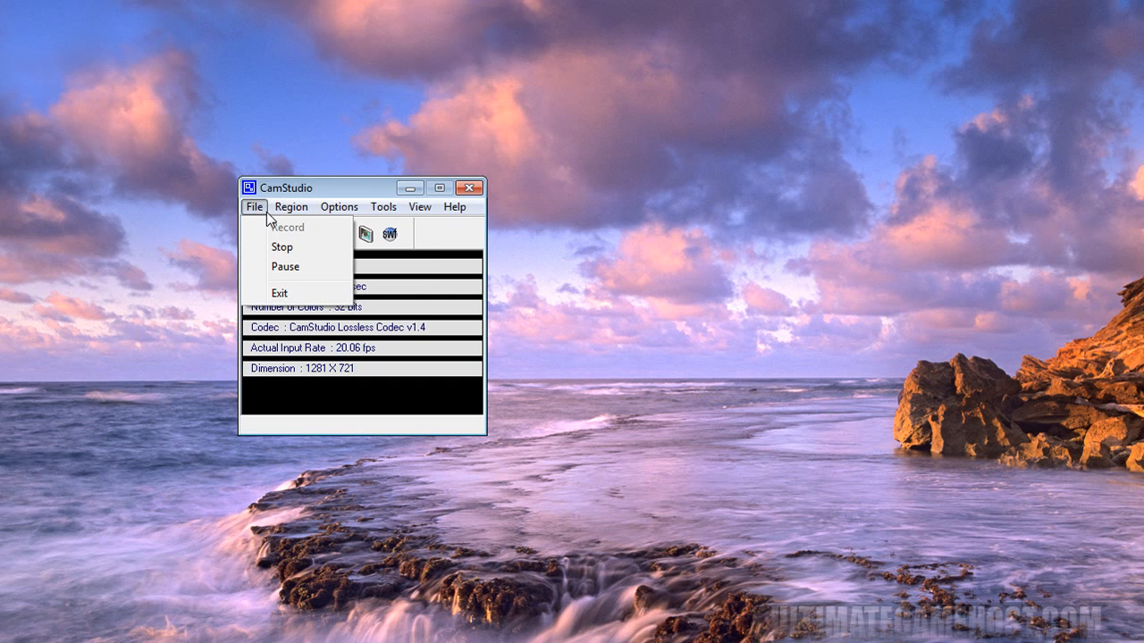
left_click(307, 183)
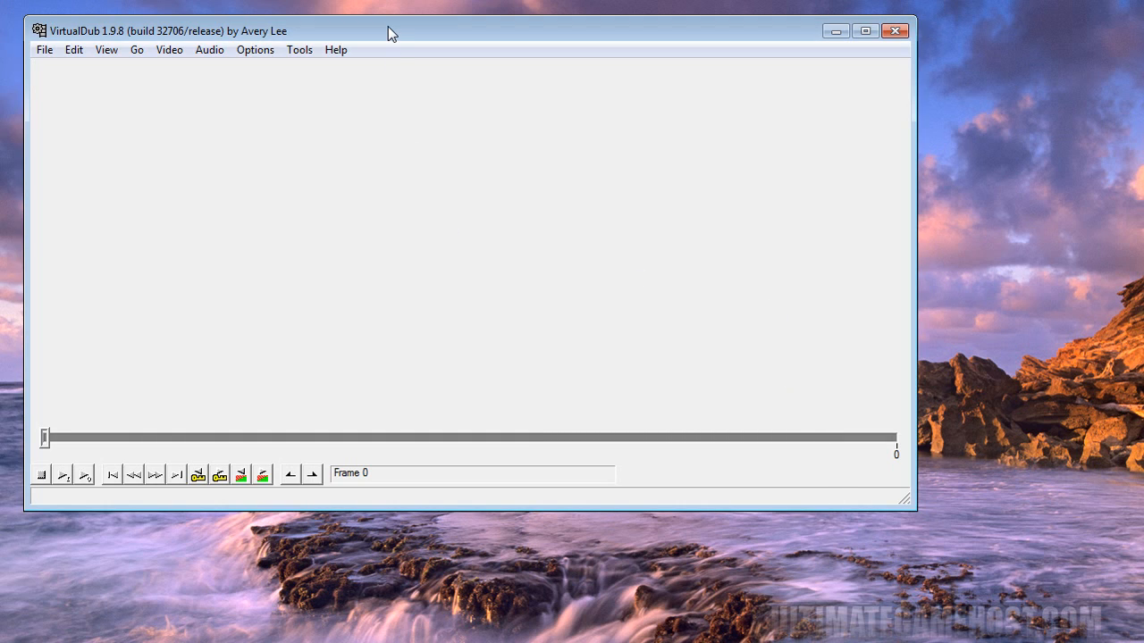
- Switch to VirtualDub and check its version and build information
left_click_drag(388, 33, 404, 38)
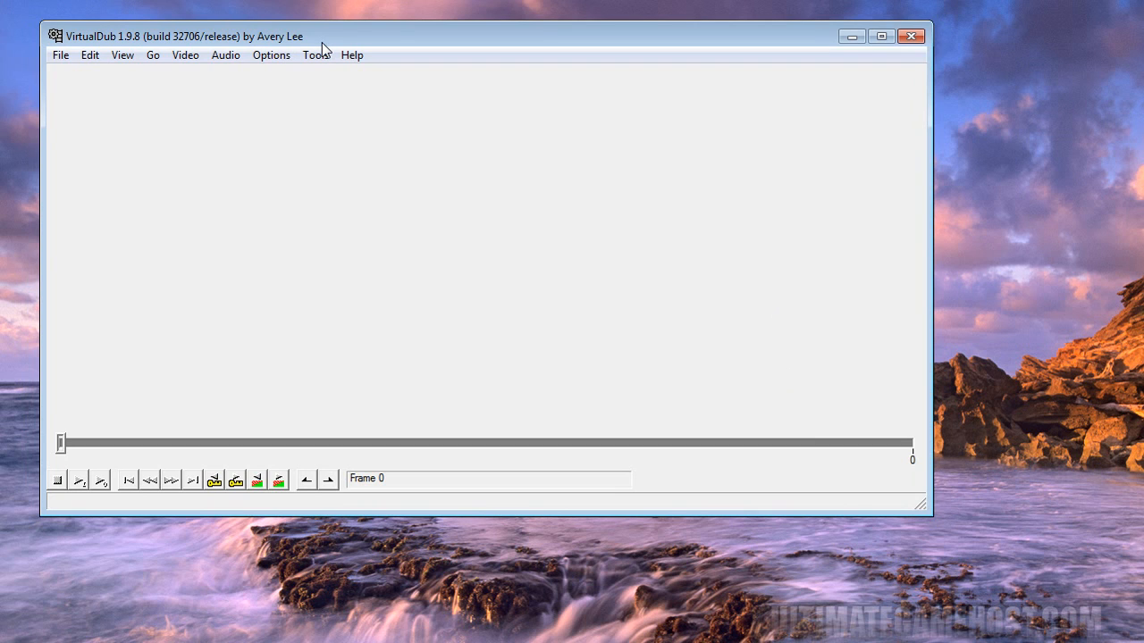
left_click(351, 55)
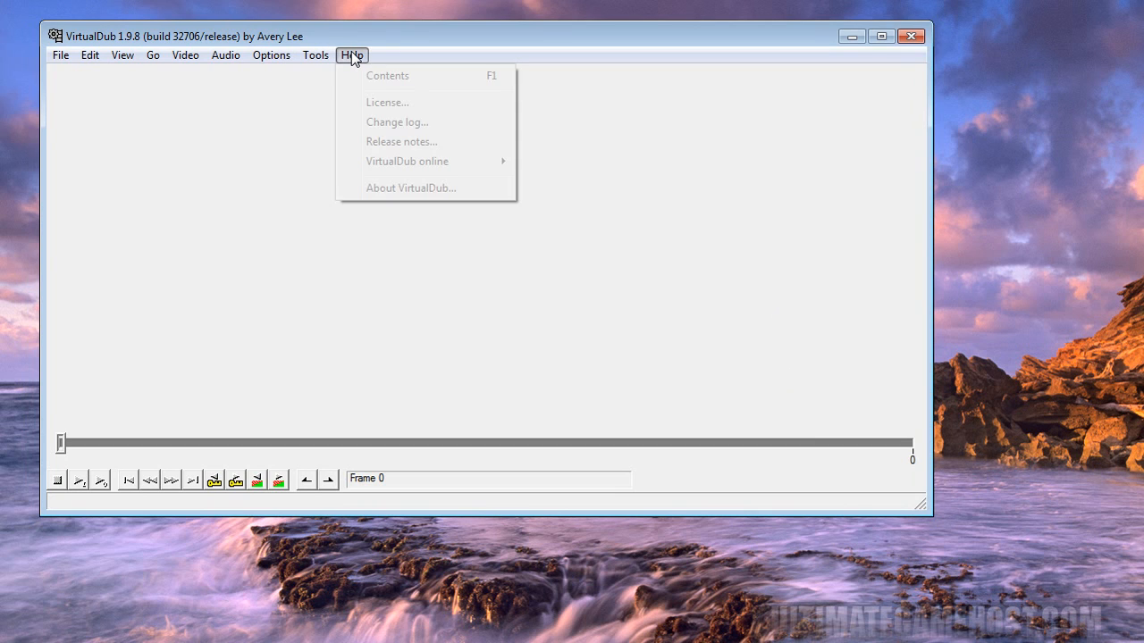
left_click(402, 188)
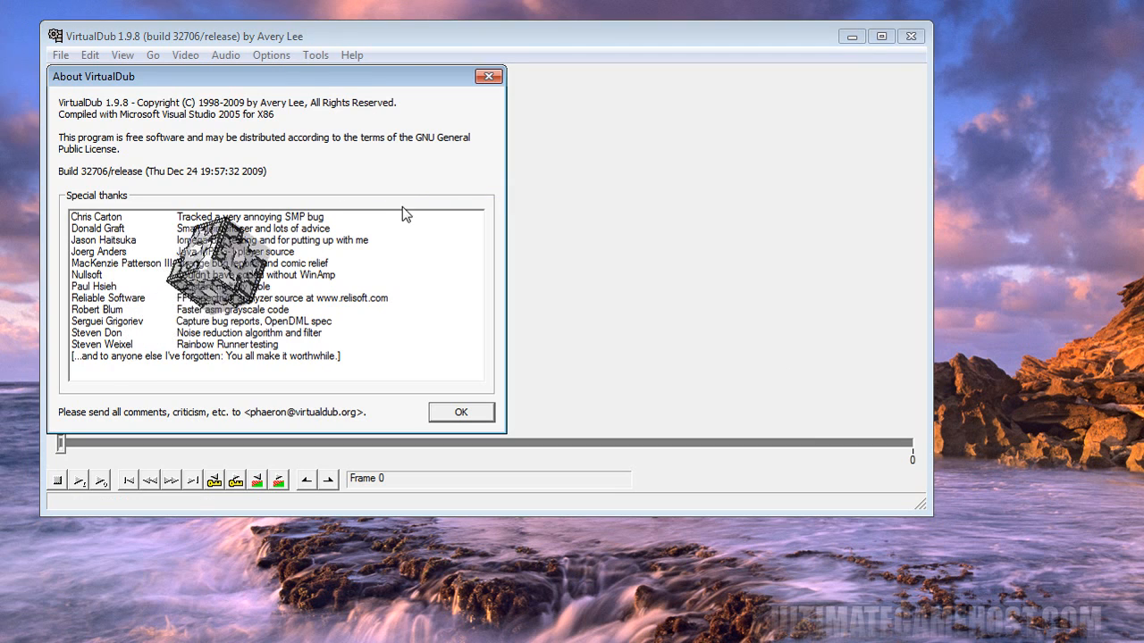
left_click(454, 413)
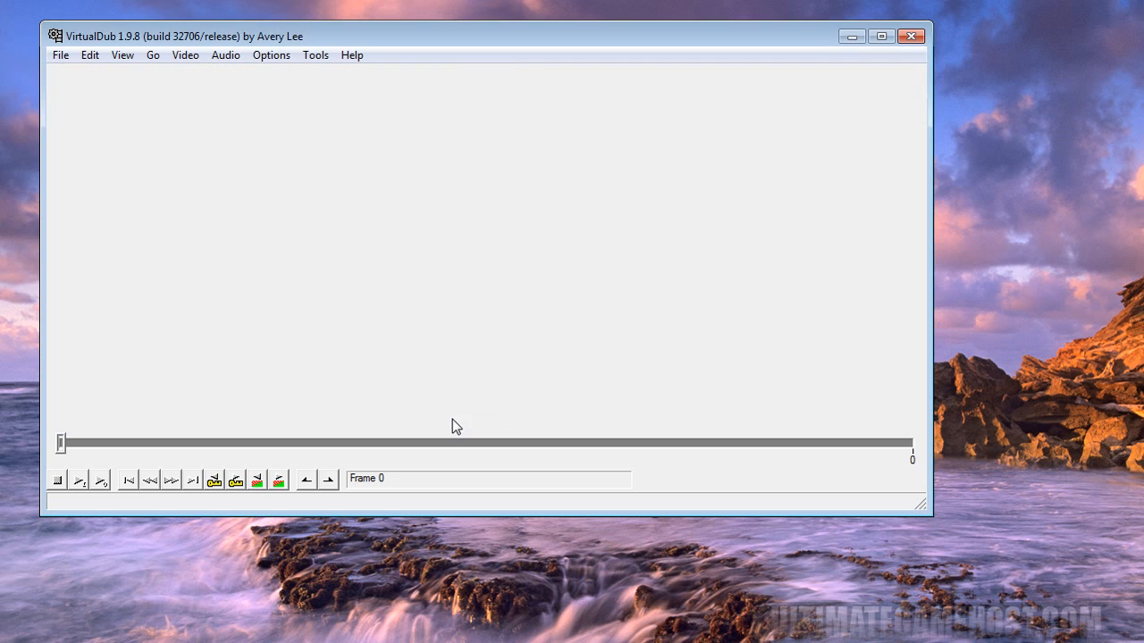
left_click_drag(229, 38, 242, 51)
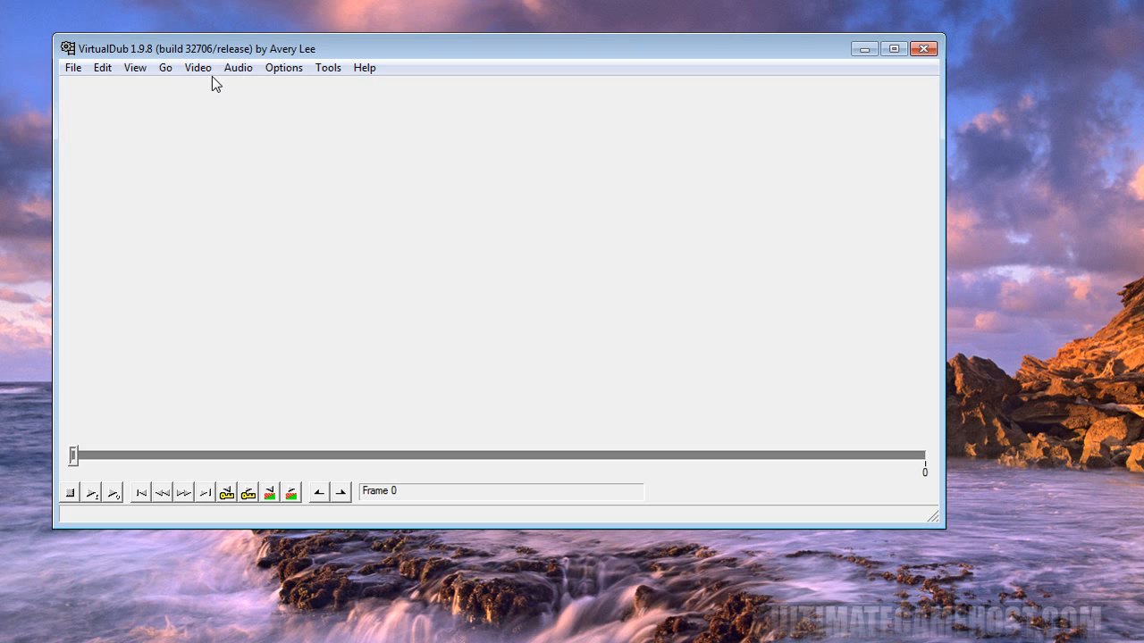
- Review the video compression codecs and the Xvid MPEG-4 Codec's configuration
left_click(204, 71)
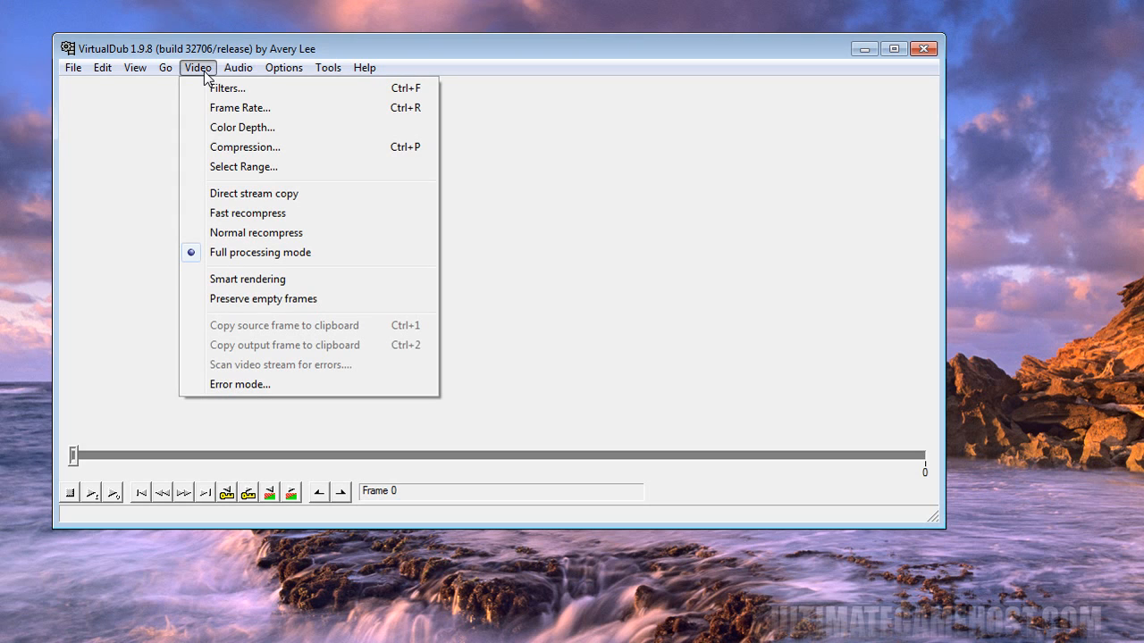
left_click(270, 148)
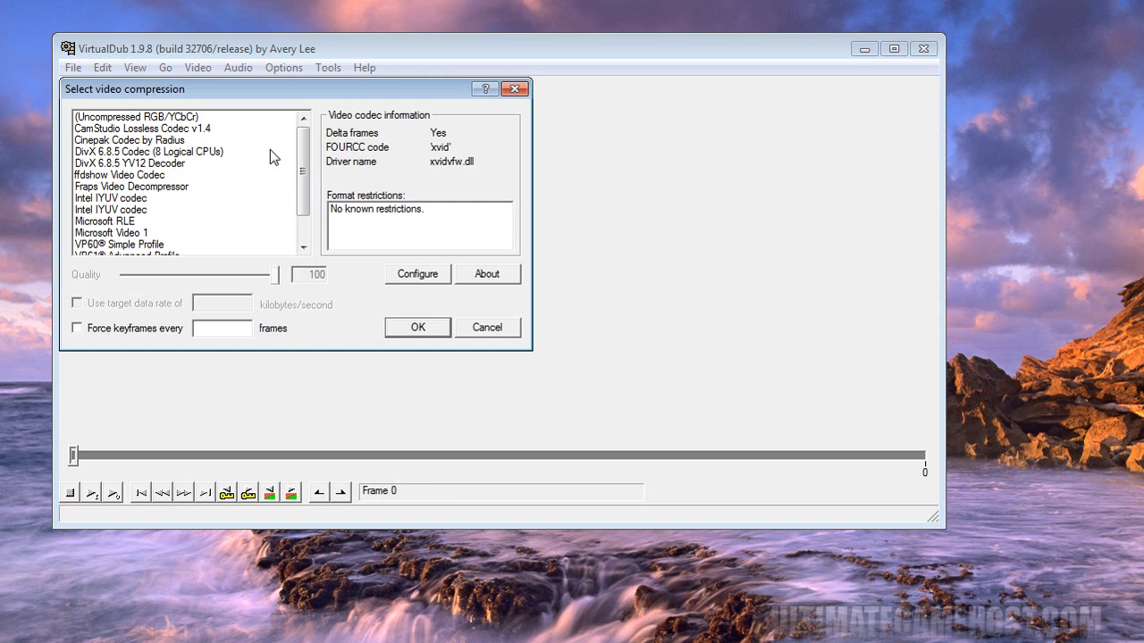
scroll(304, 160, "down", 1)
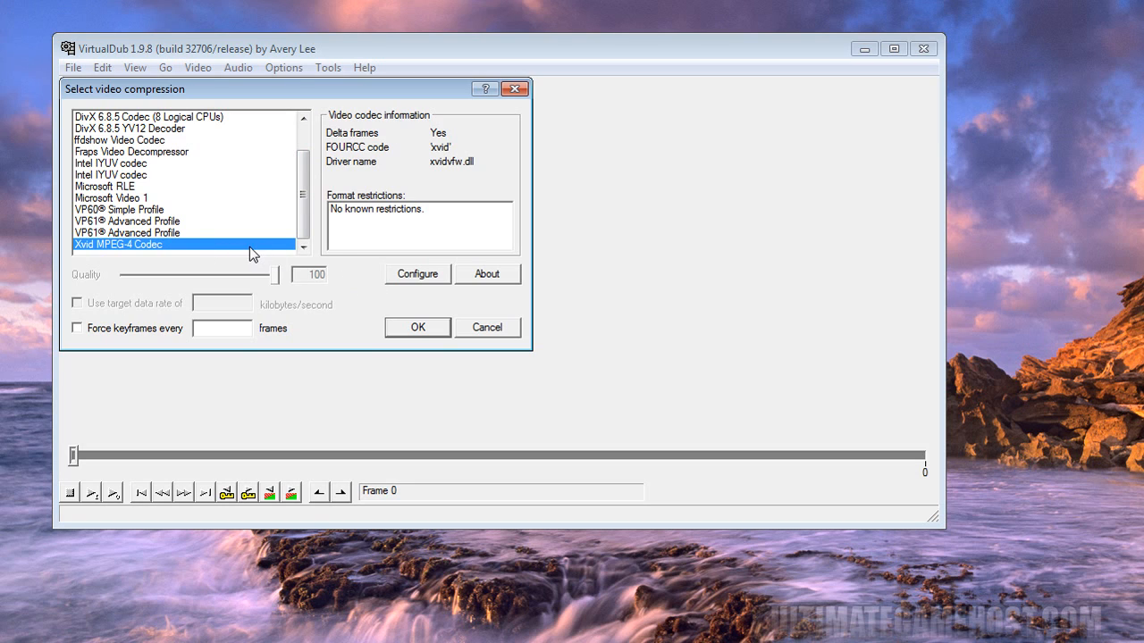
left_click(418, 274)
left_click_drag(294, 111, 806, 96)
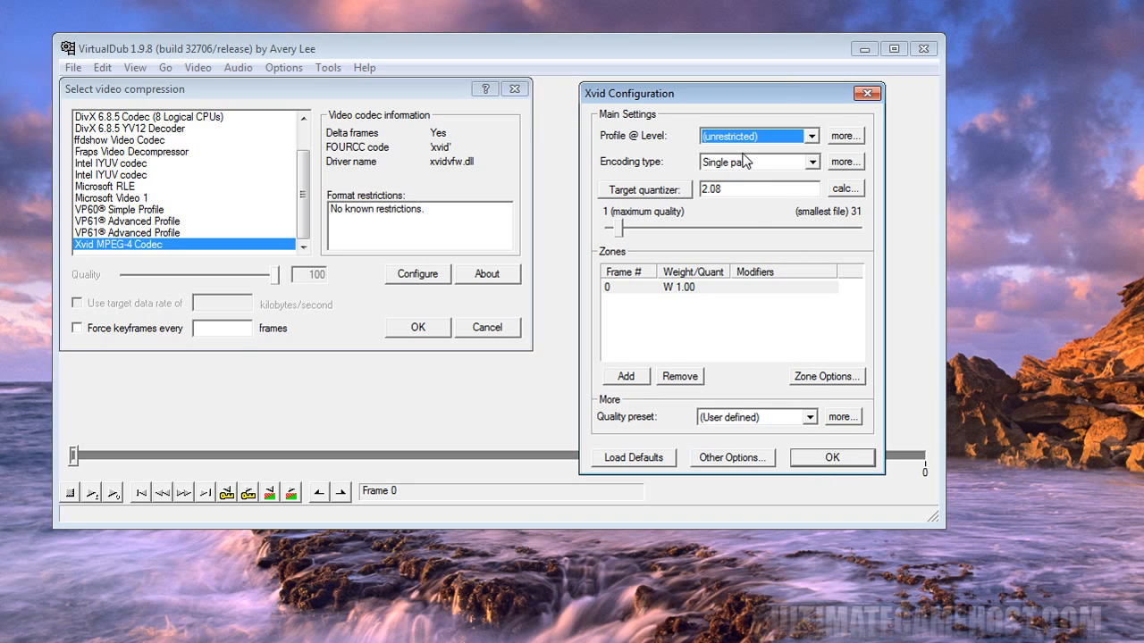
left_click(831, 458)
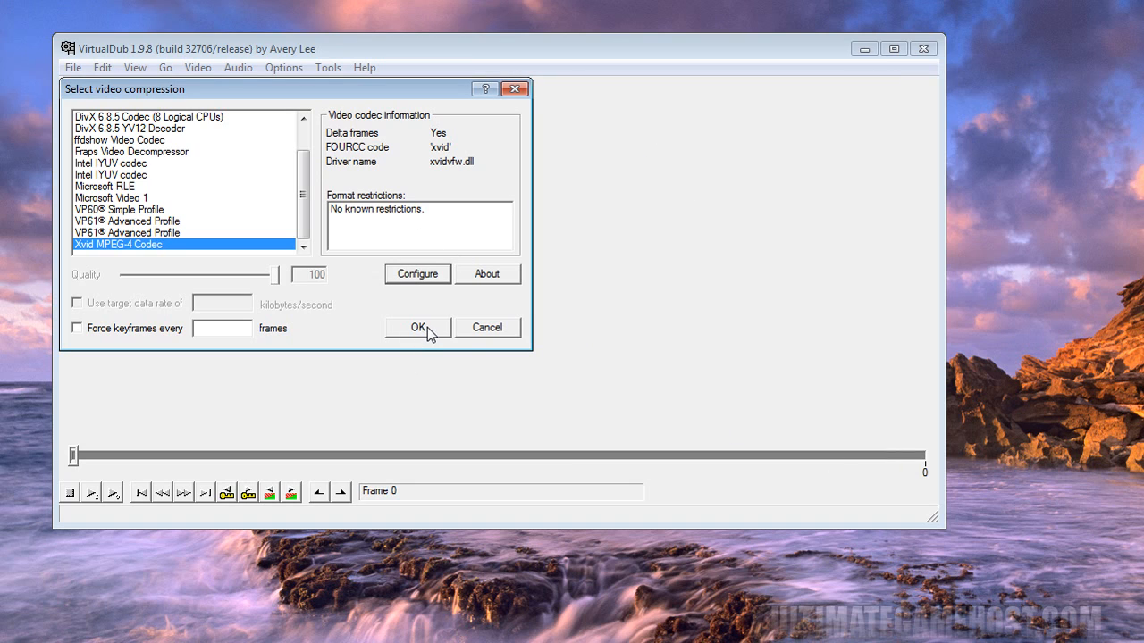
left_click(461, 330)
- Display the configured video filters and select the resize filter for review
left_click(199, 71)
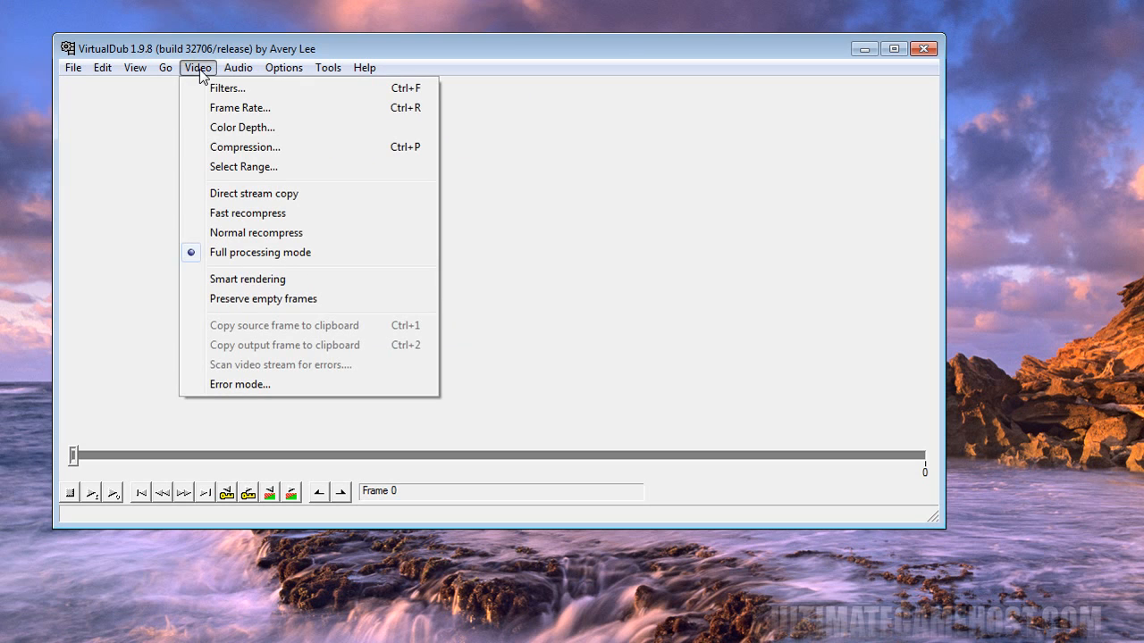
left_click(225, 87)
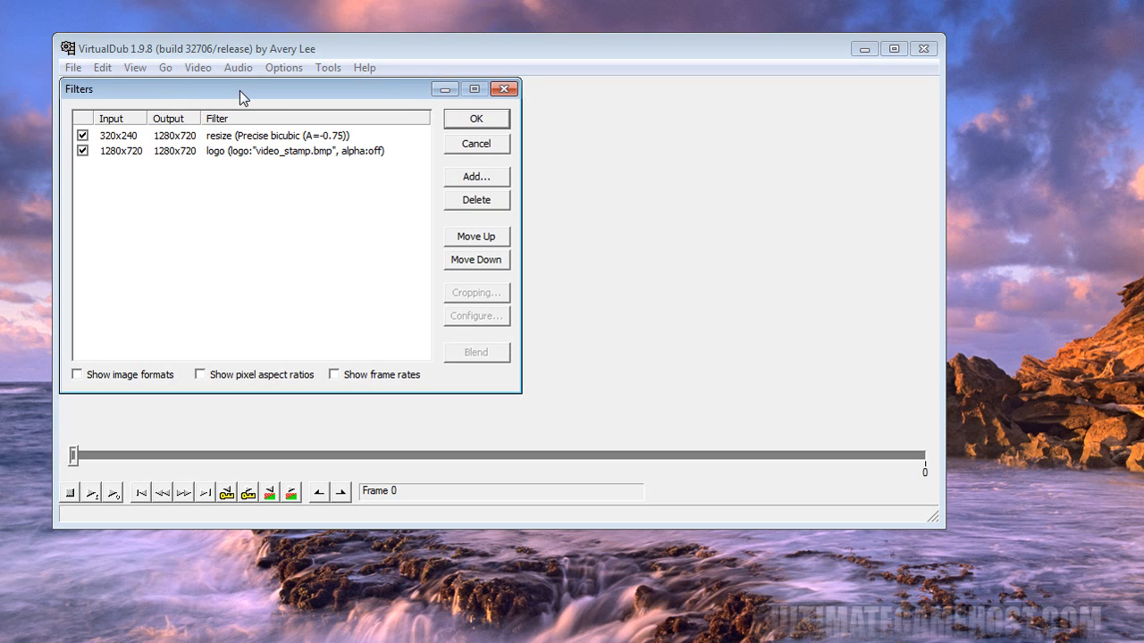
left_click(287, 141)
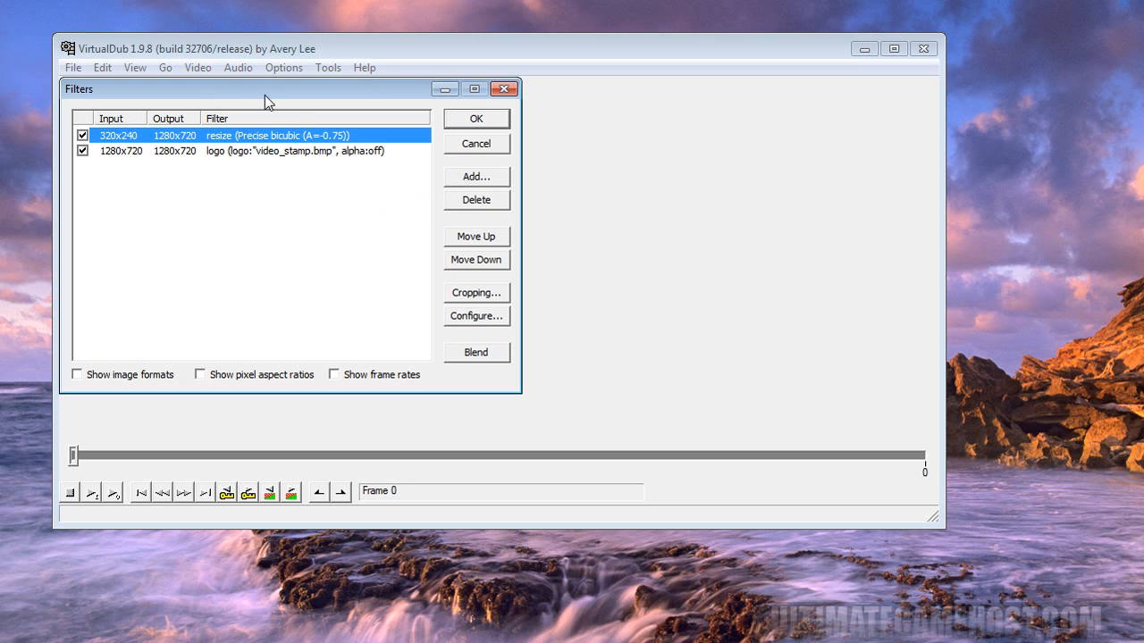
- Browse the filters available for adding, looking at fill, null transform and resize, without adding any
left_click(488, 181)
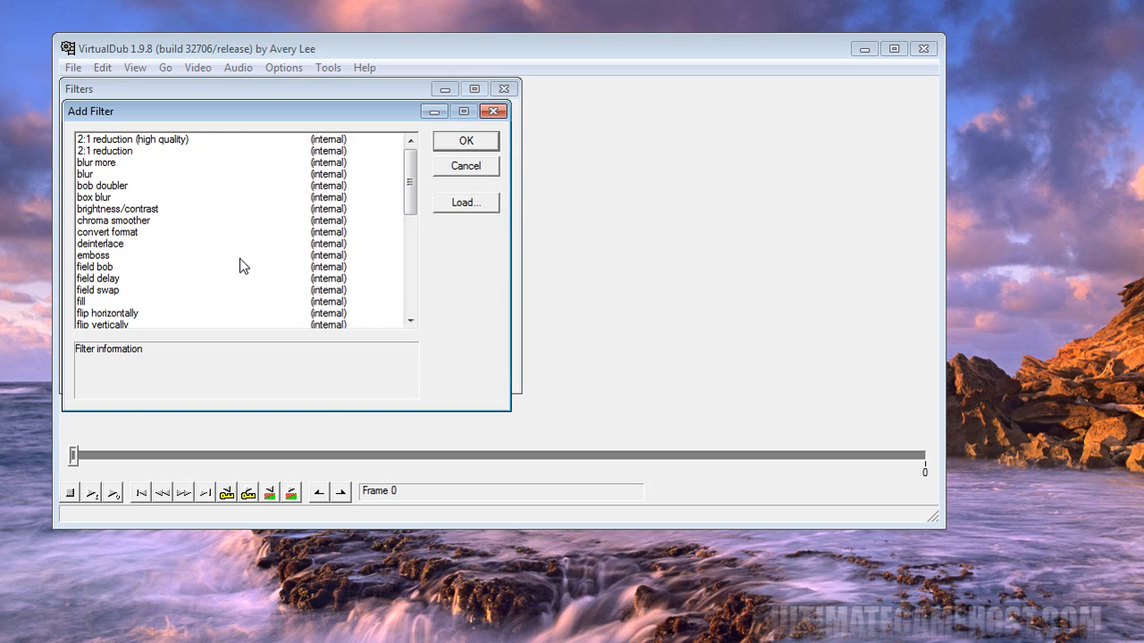
left_click(213, 302)
scroll(227, 268, "down", 5)
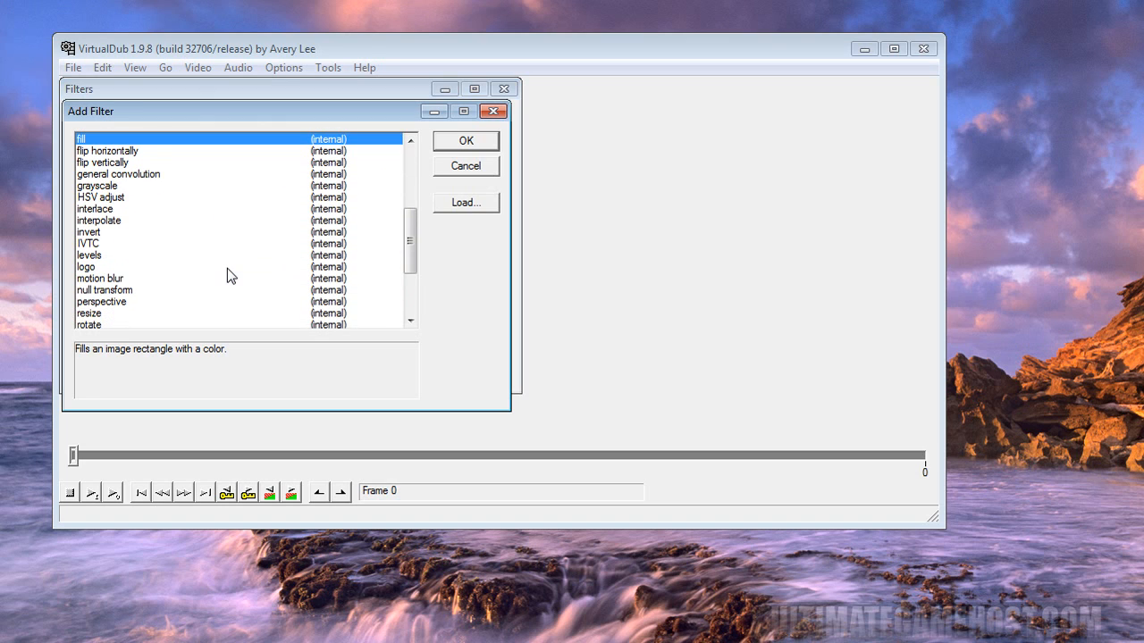
left_click(195, 291)
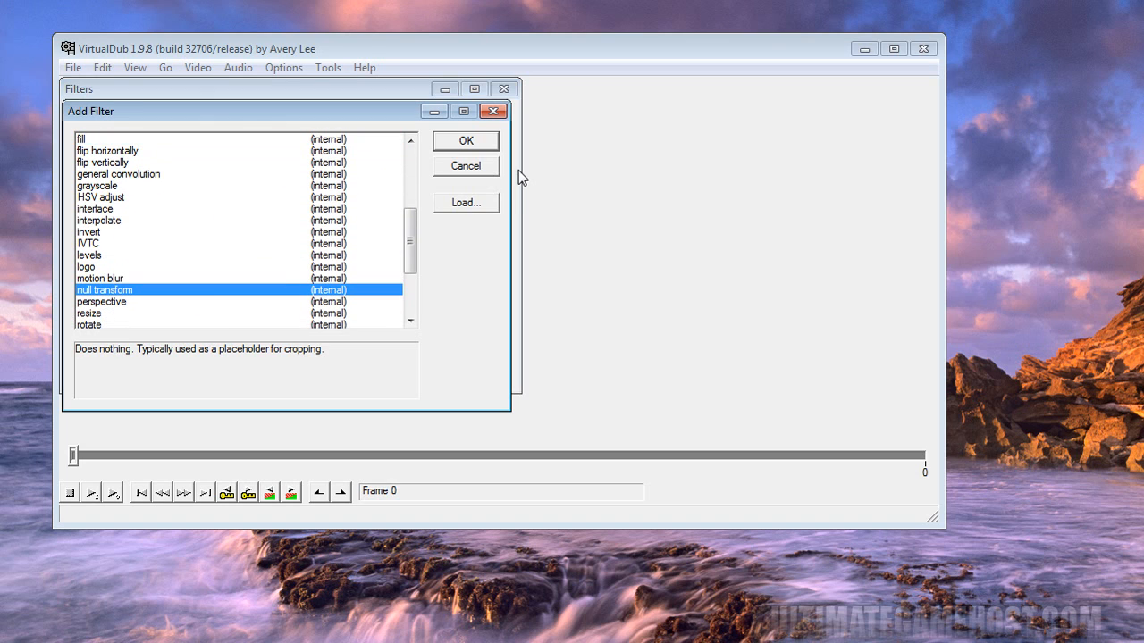
left_click(264, 316)
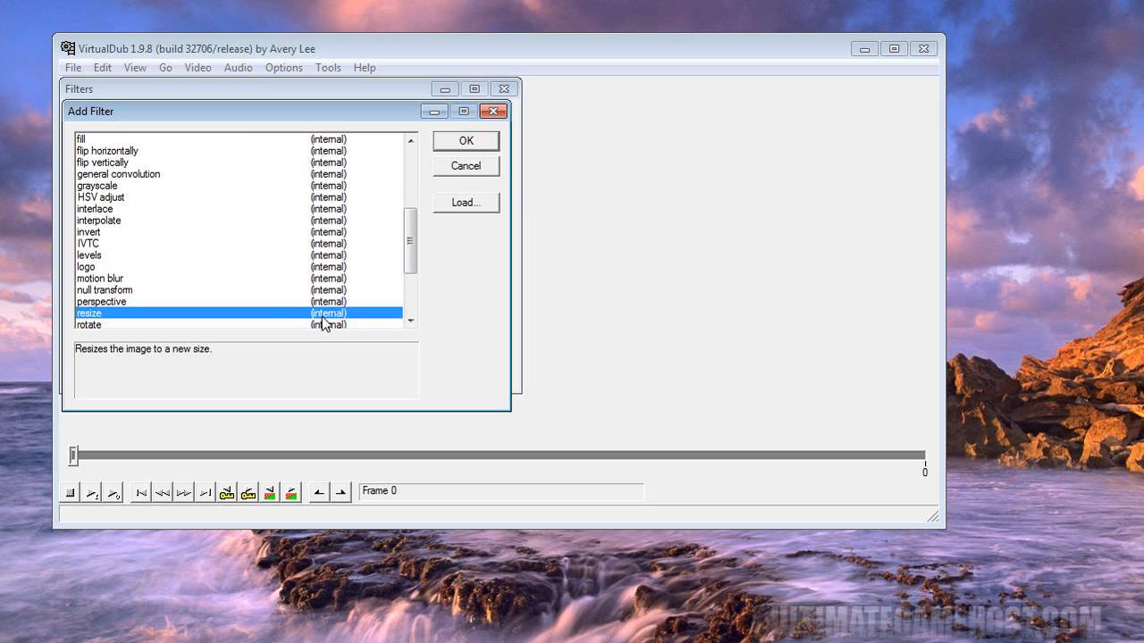
left_click(454, 169)
- Leave the filter selection and review the logo filter's image, opacity and justification settings, closing the video filters without changes
left_click(326, 138)
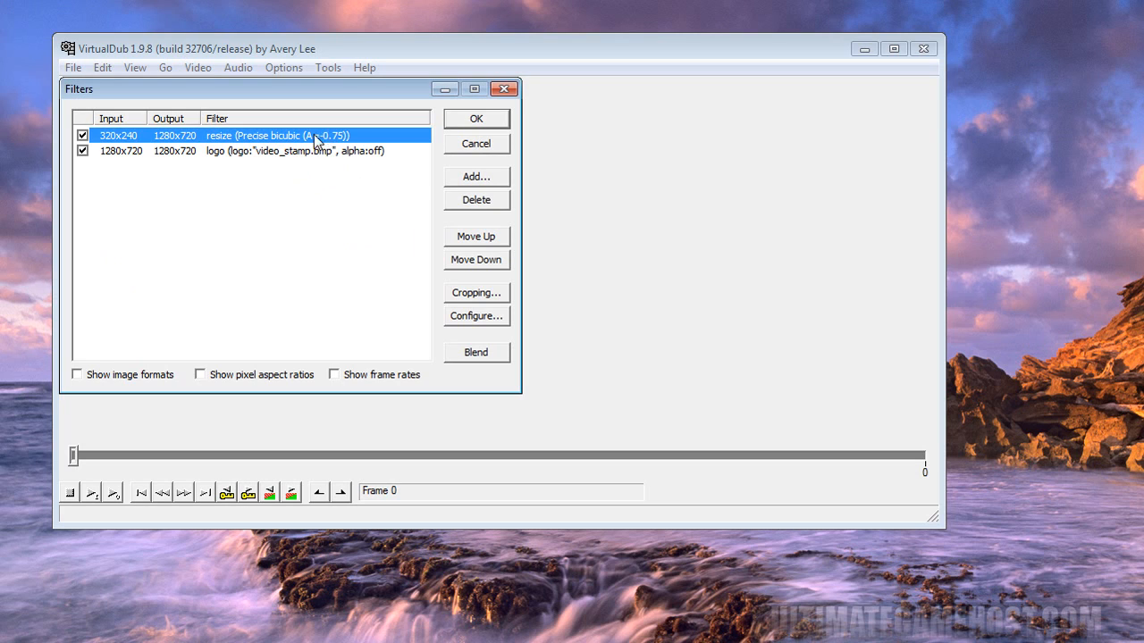
left_click(244, 151)
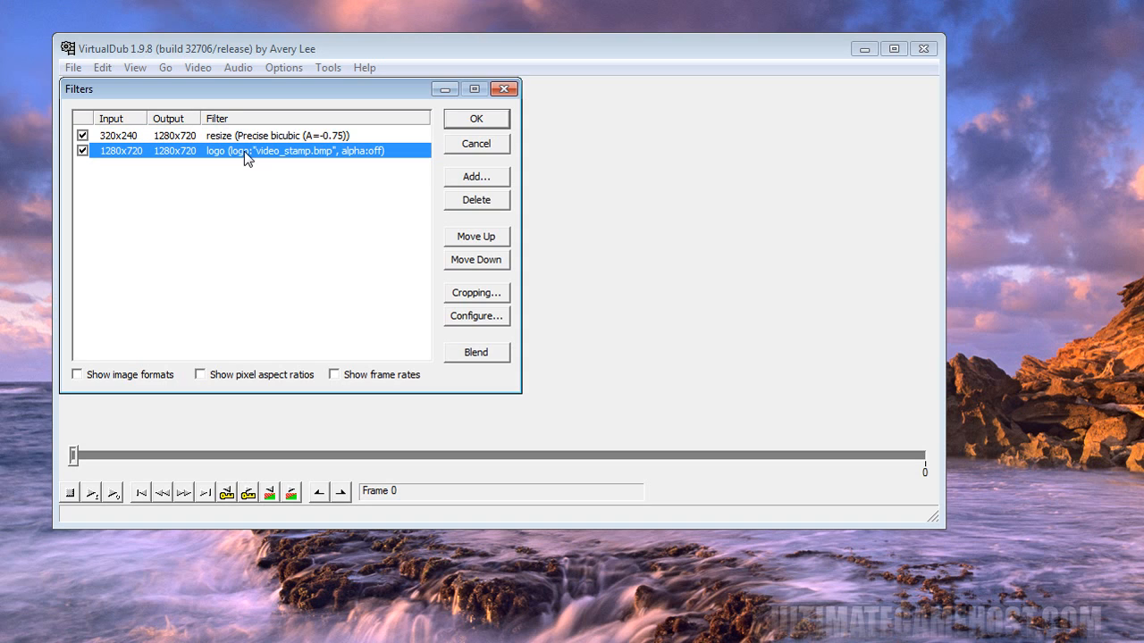
left_click(479, 318)
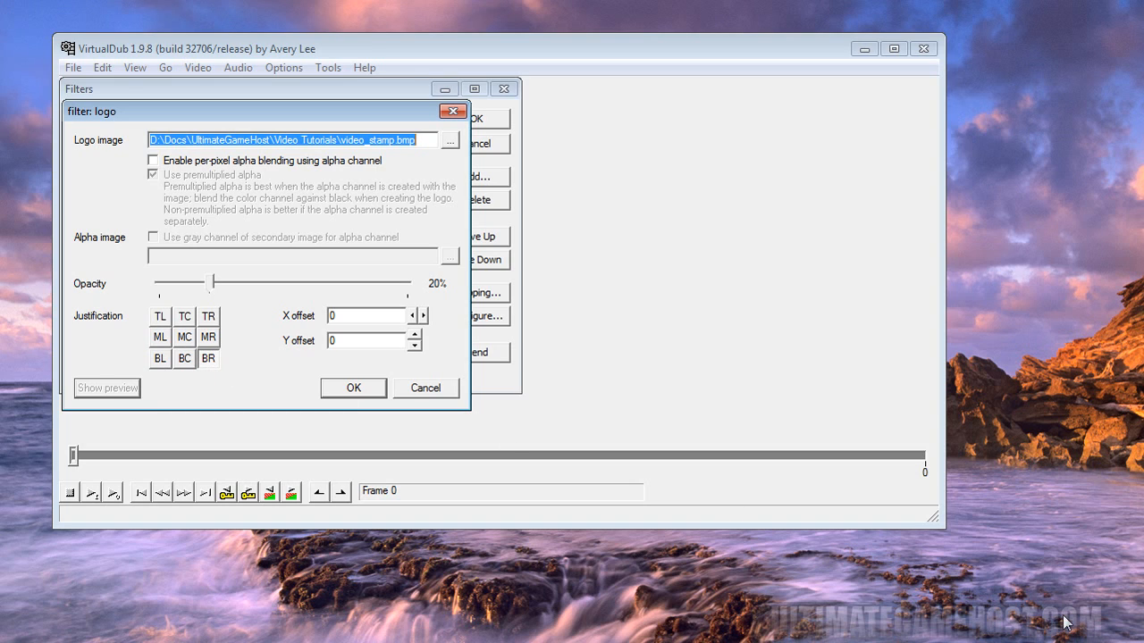
left_click(415, 388)
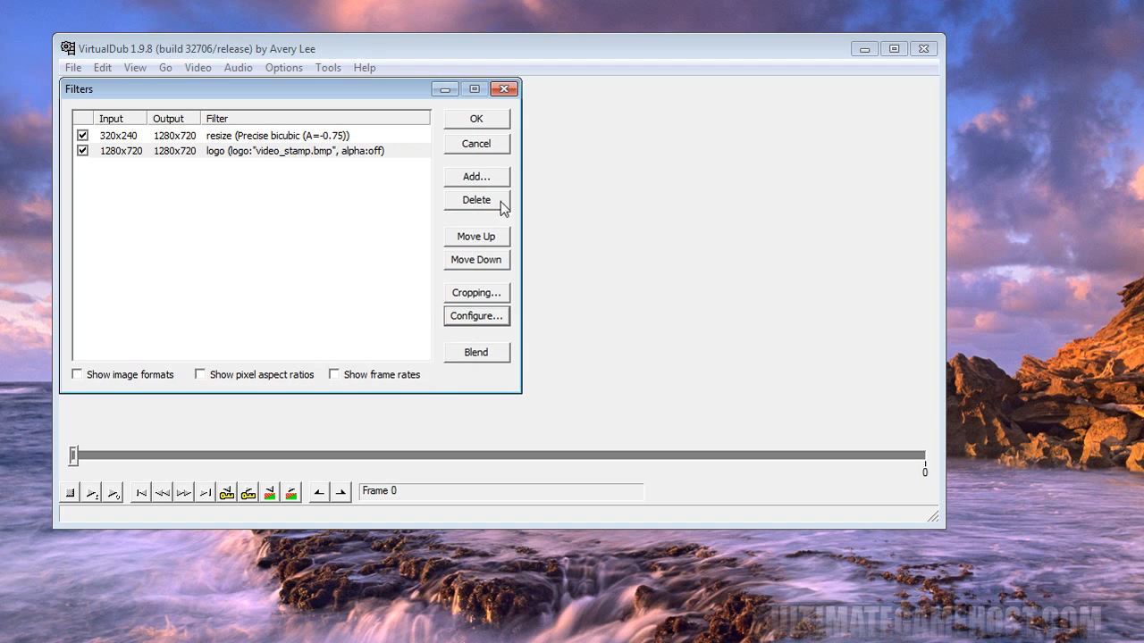
left_click(505, 91)
- Review the audio compression codec and its format settings, and close them without making changes
left_click(230, 67)
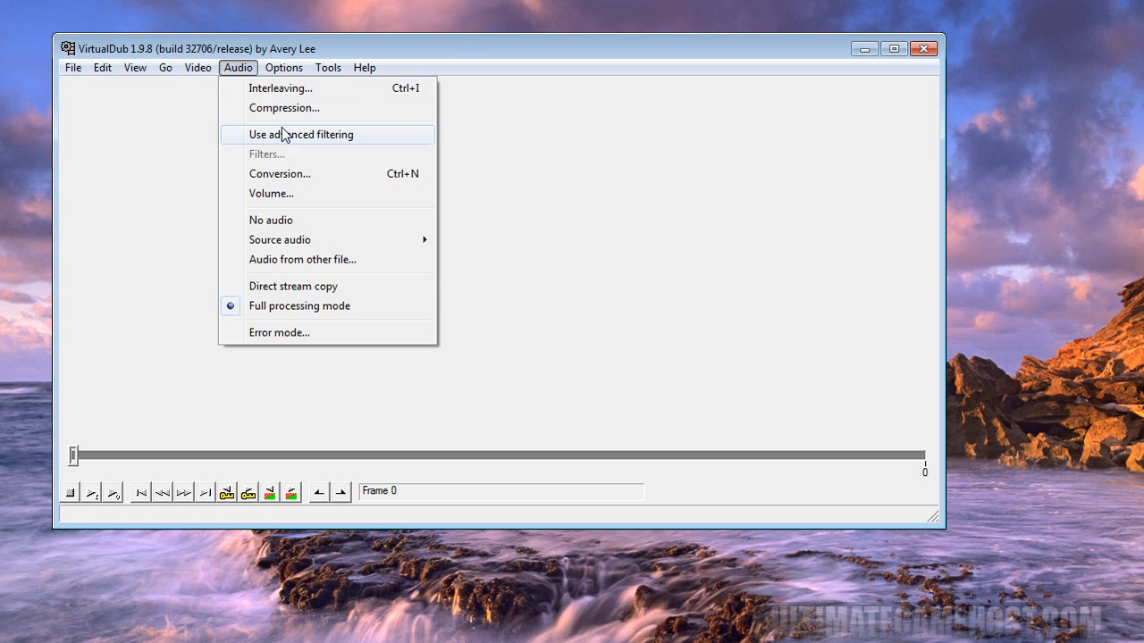
left_click(309, 109)
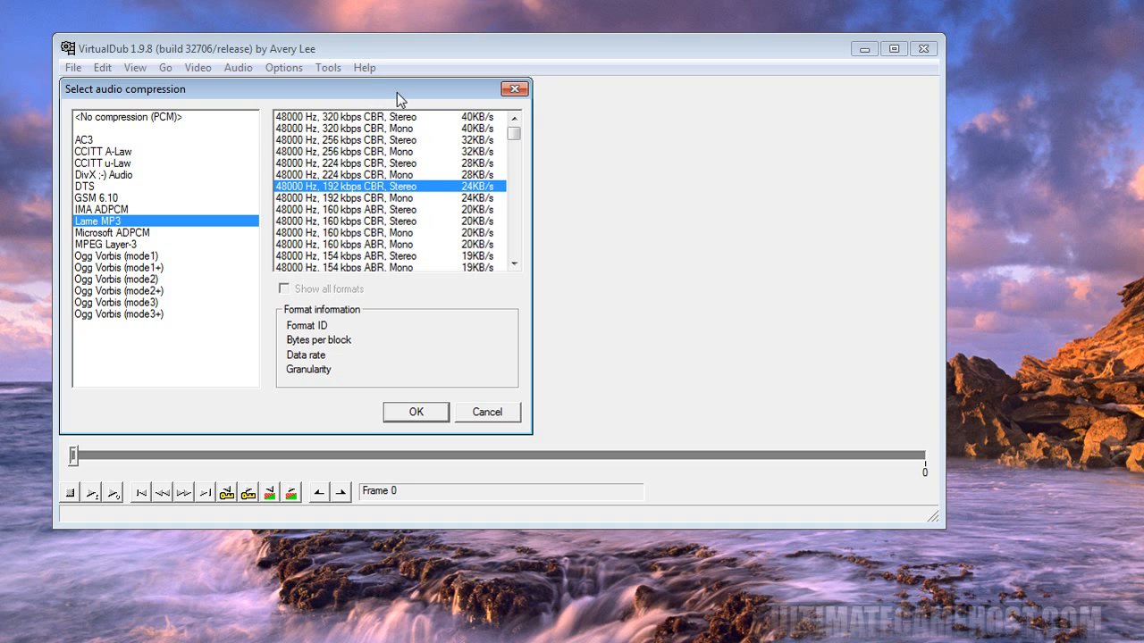
left_click_drag(397, 92, 618, 171)
left_click(720, 498)
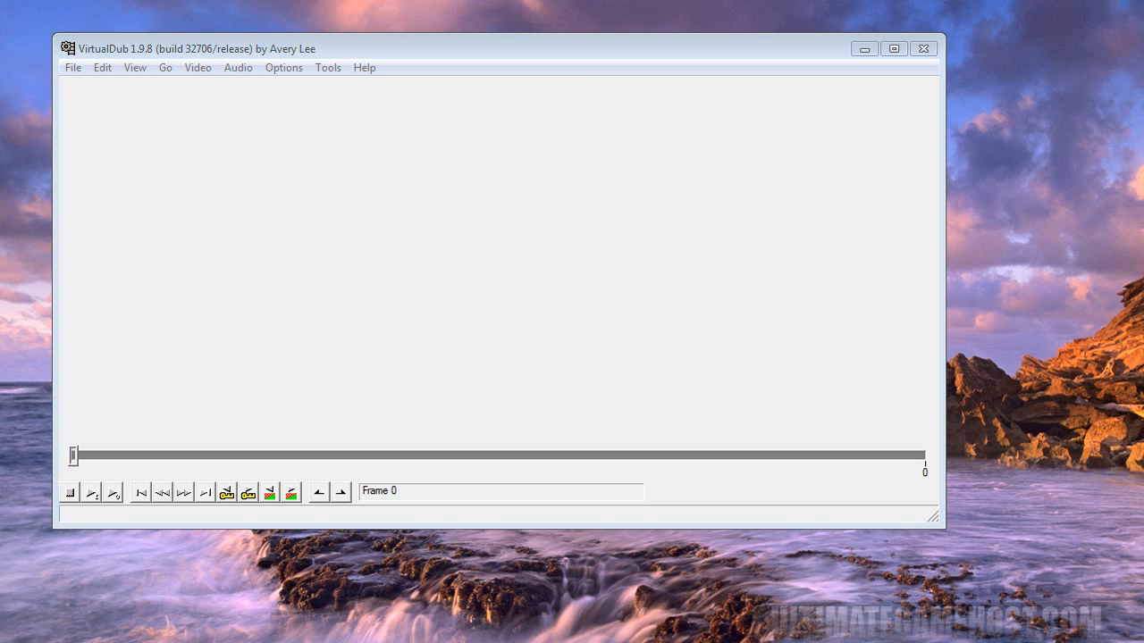
- Switch to CamStudio and start a screen recording to AVI
left_click(304, 230)
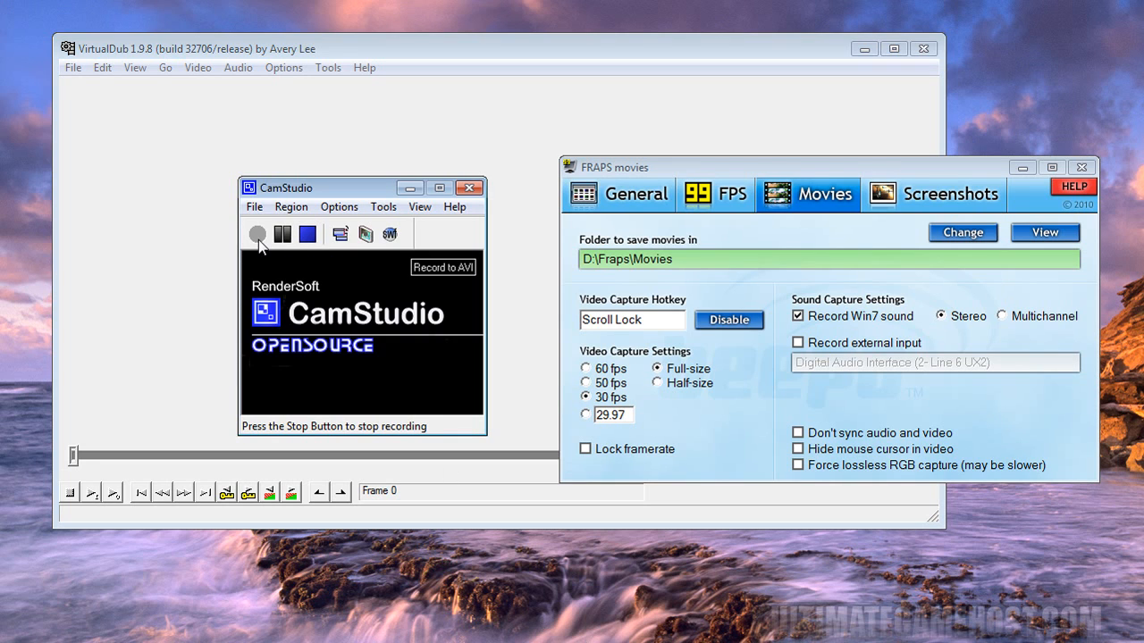
left_click(258, 235)
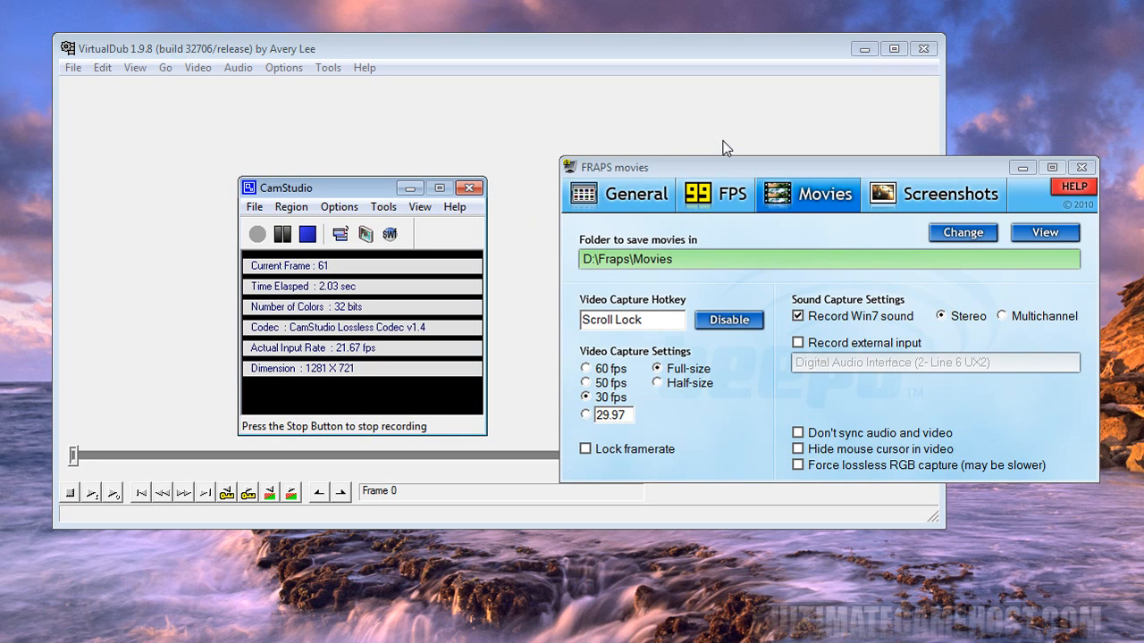